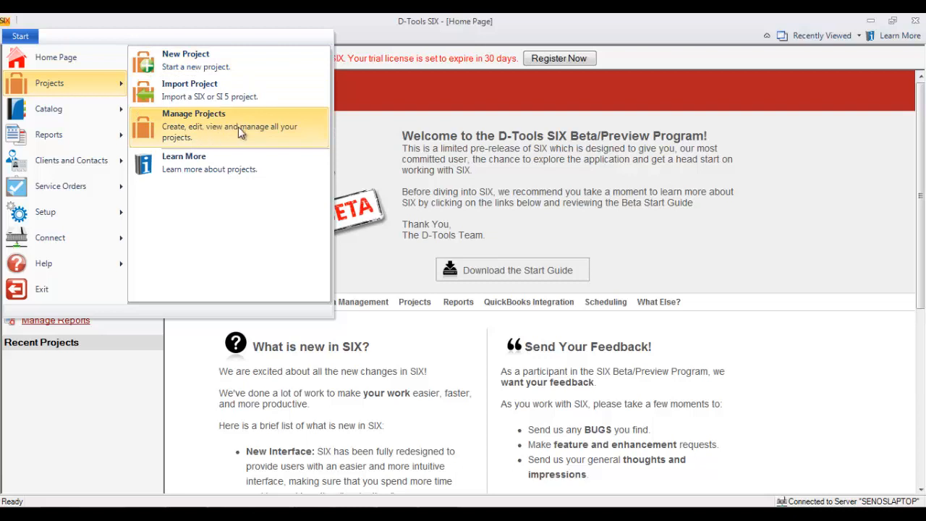
- Open the project management view and start a new project with the wizard
{"action": "left_click", "coordinate": [233, 131]}
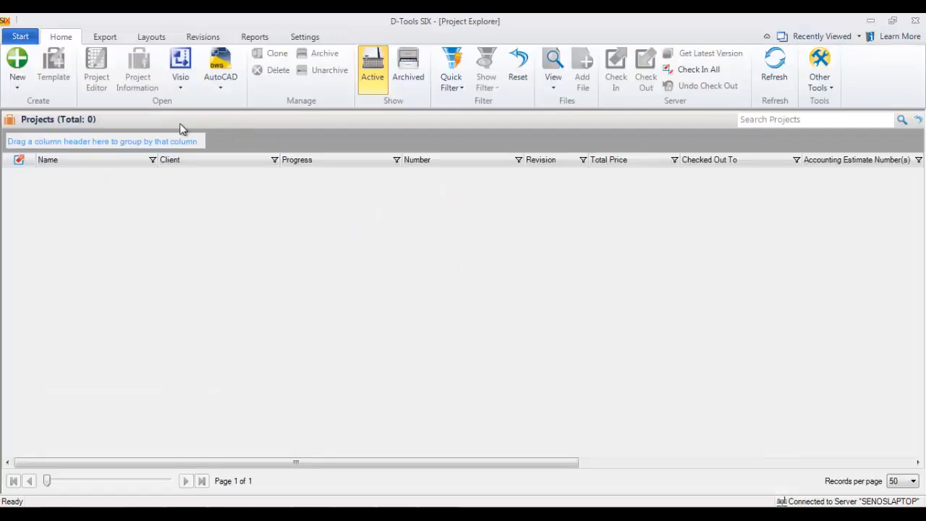
{"action": "left_click", "coordinate": [16, 88]}
{"action": "left_click", "coordinate": [58, 105]}
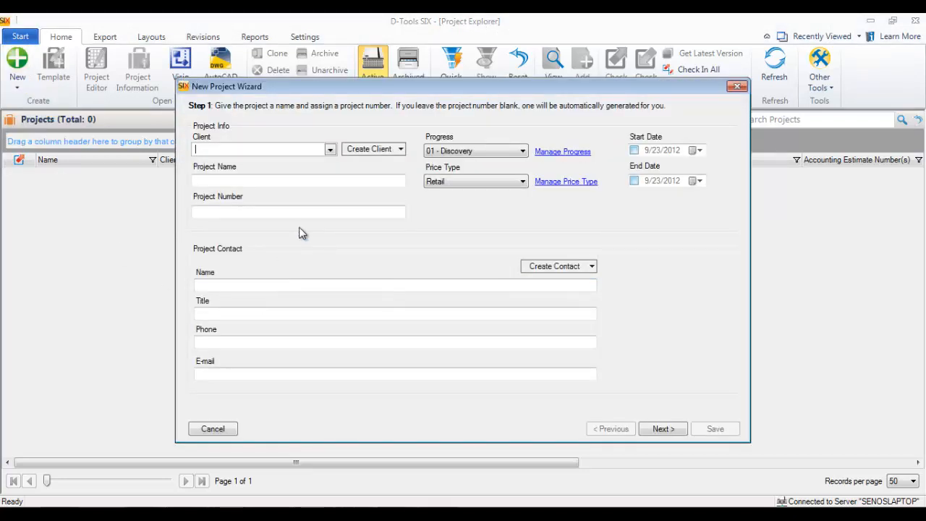
- Choose the existing client for the project and name it with the client's surname followed by "Home Cinema"
{"action": "left_click", "coordinate": [330, 150]}
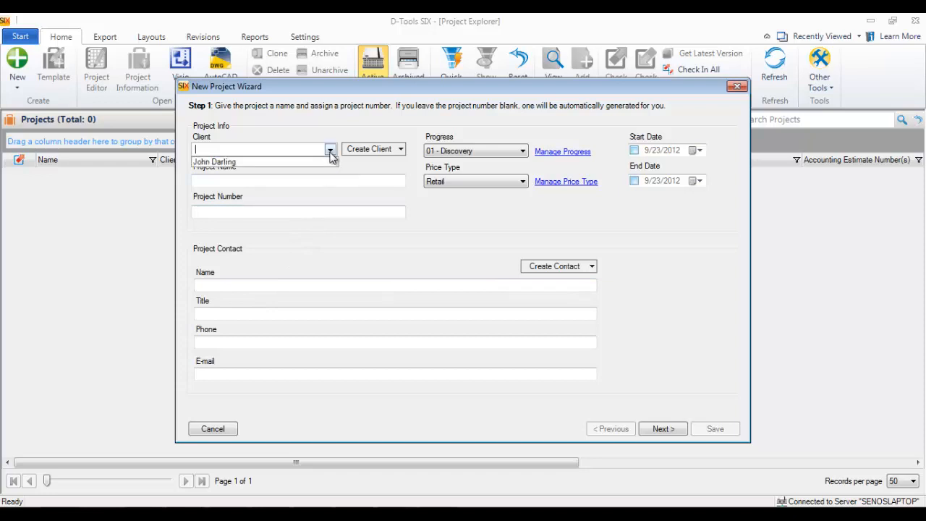
{"action": "left_click", "coordinate": [330, 150]}
{"action": "left_click", "coordinate": [400, 149]}
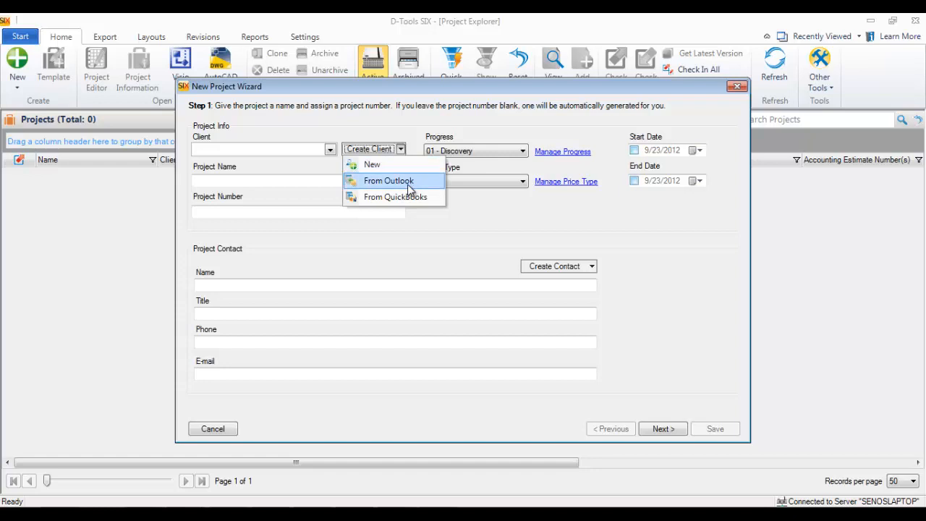
{"action": "left_click", "coordinate": [330, 150]}
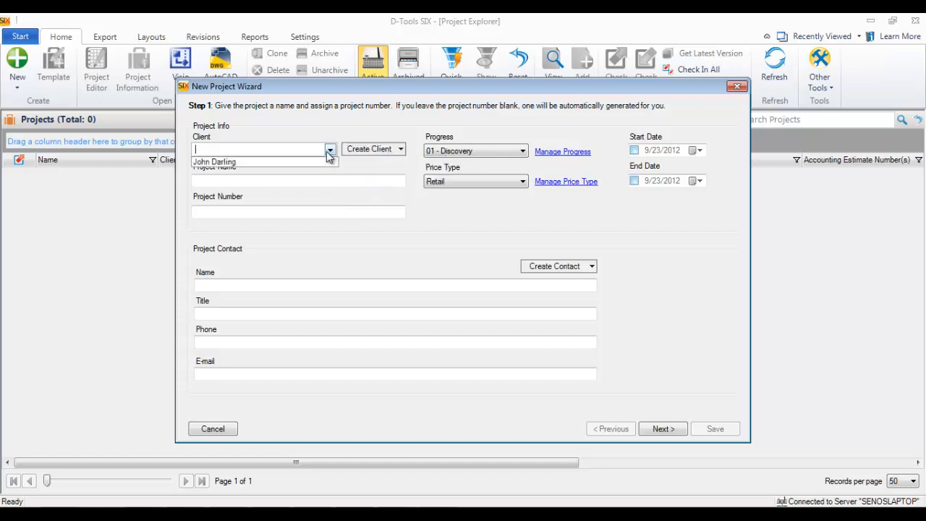
{"action": "left_click", "coordinate": [256, 158]}
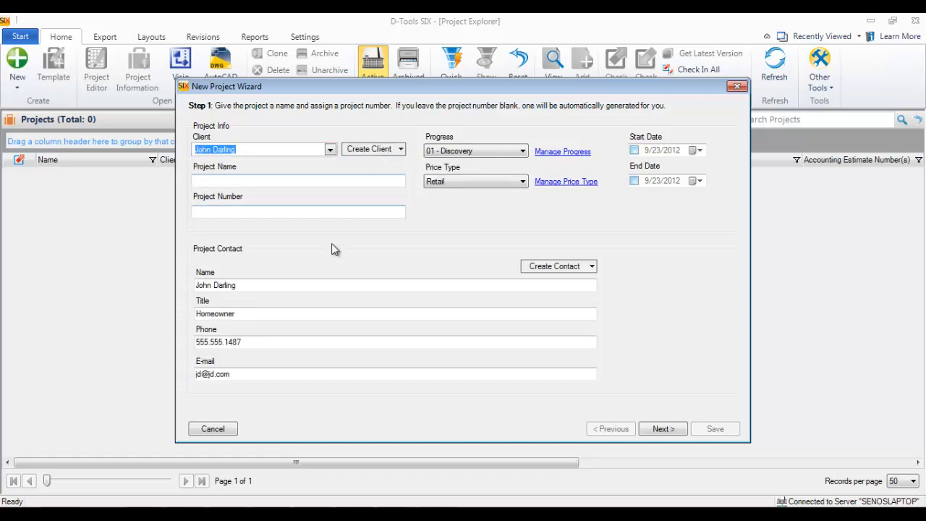
{"action": "left_click", "coordinate": [235, 179]}
{"action": "type", "text": "Darling Home Cinema"}
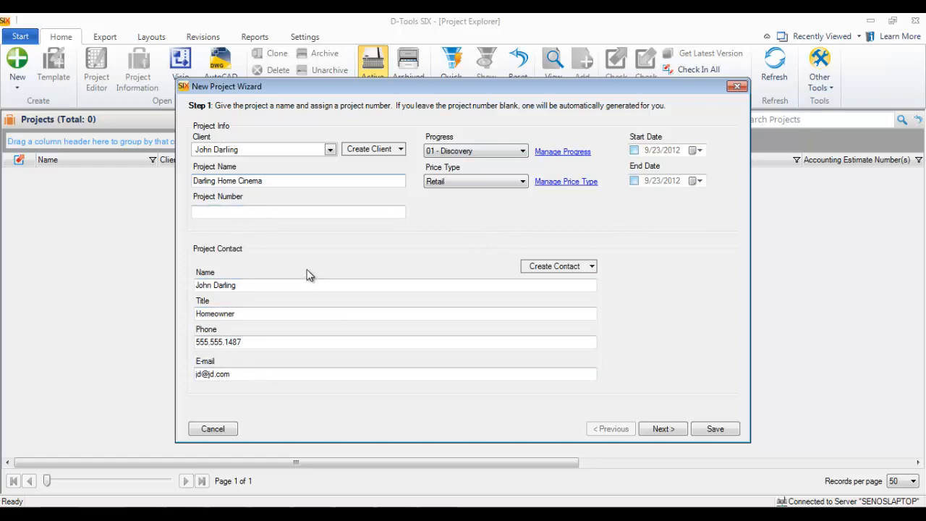
- Keep the client's contact details and the prefilled site and billing addresses, advancing the wizard to project resource assignment
{"action": "left_click", "coordinate": [592, 267]}
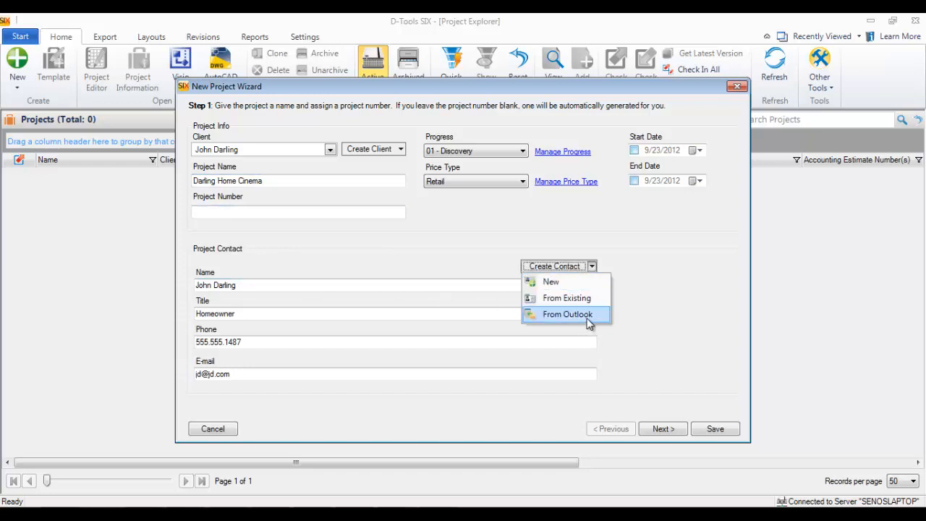
{"action": "left_click", "coordinate": [649, 310]}
{"action": "left_click", "coordinate": [663, 430]}
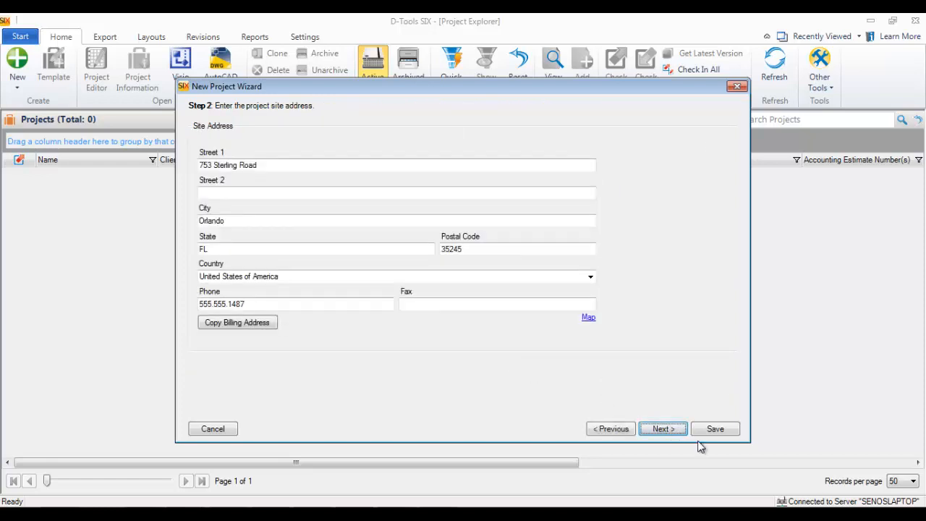
{"action": "left_click", "coordinate": [663, 430]}
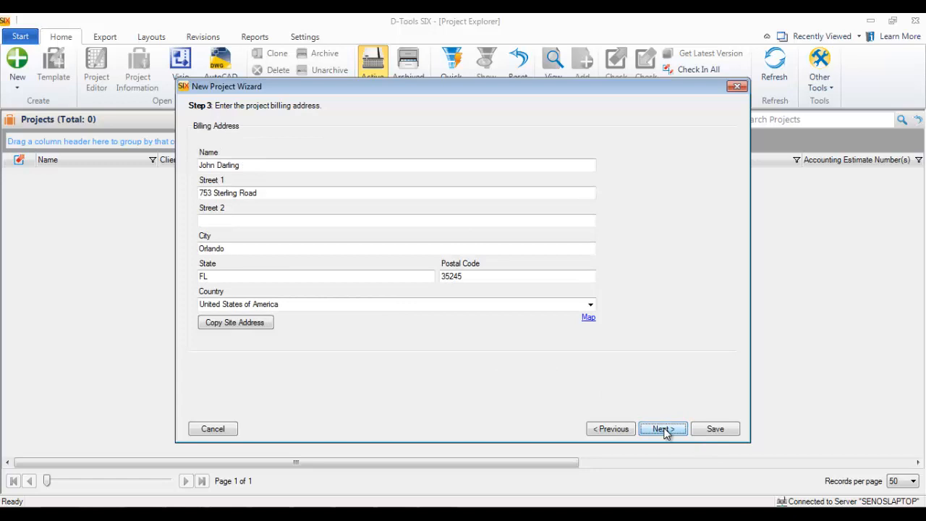
{"action": "left_click", "coordinate": [663, 429]}
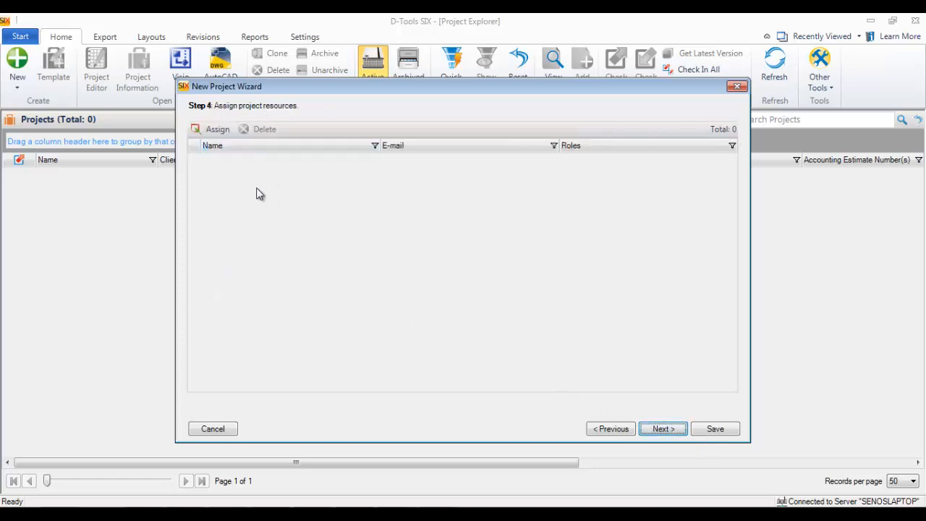
- Assign the Designer, the second listed Sales Rep and the Project Manager as project resources
{"action": "left_click", "coordinate": [209, 133]}
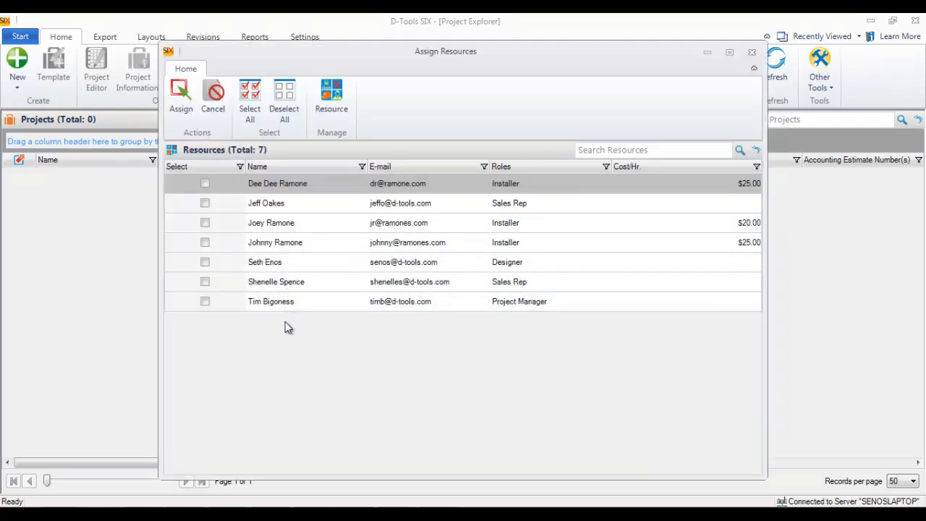
{"action": "left_click", "coordinate": [204, 282]}
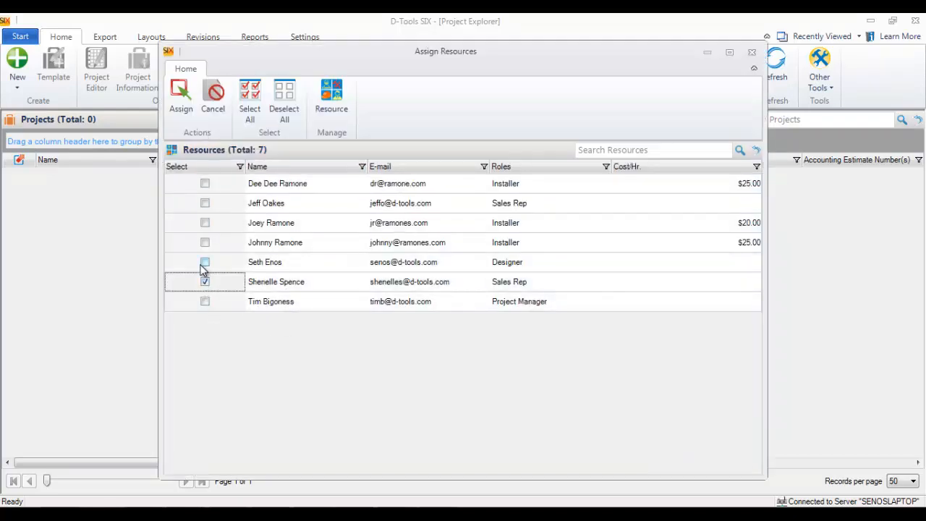
{"action": "left_click", "coordinate": [205, 263]}
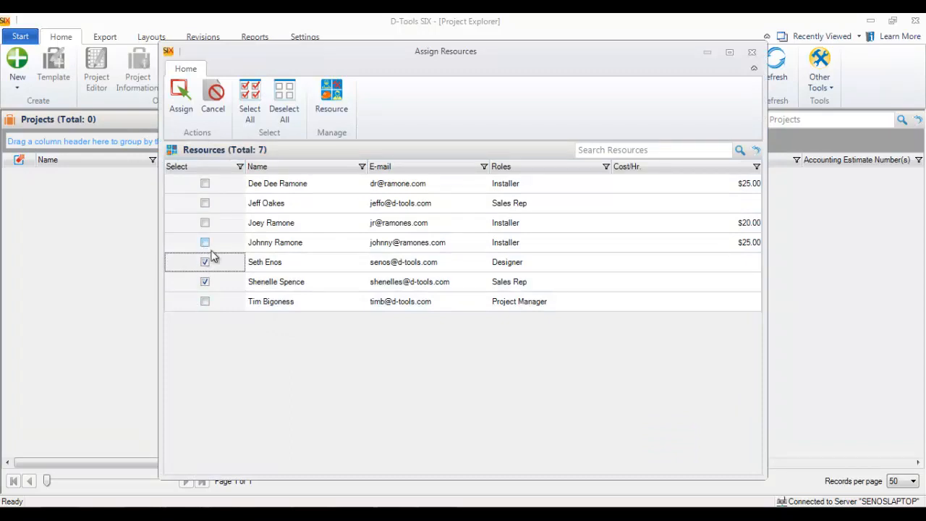
{"action": "left_click", "coordinate": [205, 302]}
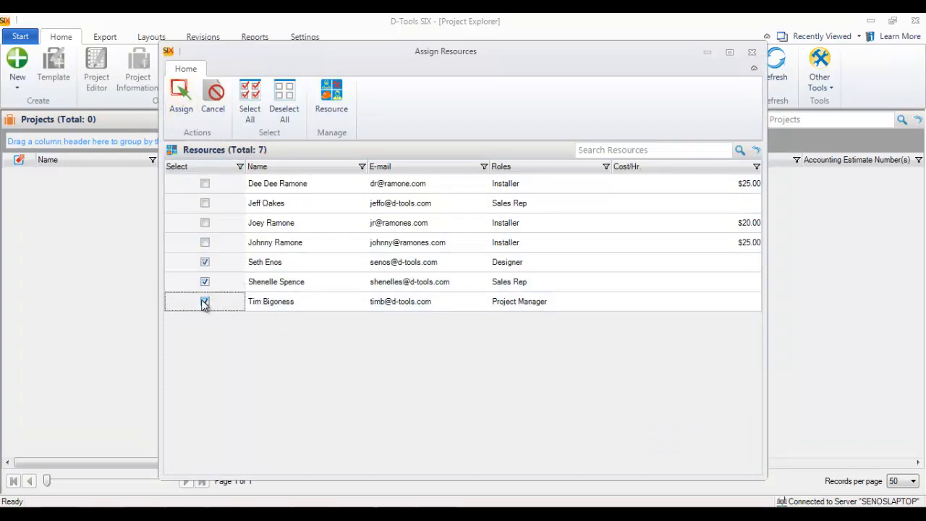
{"action": "left_click", "coordinate": [186, 111]}
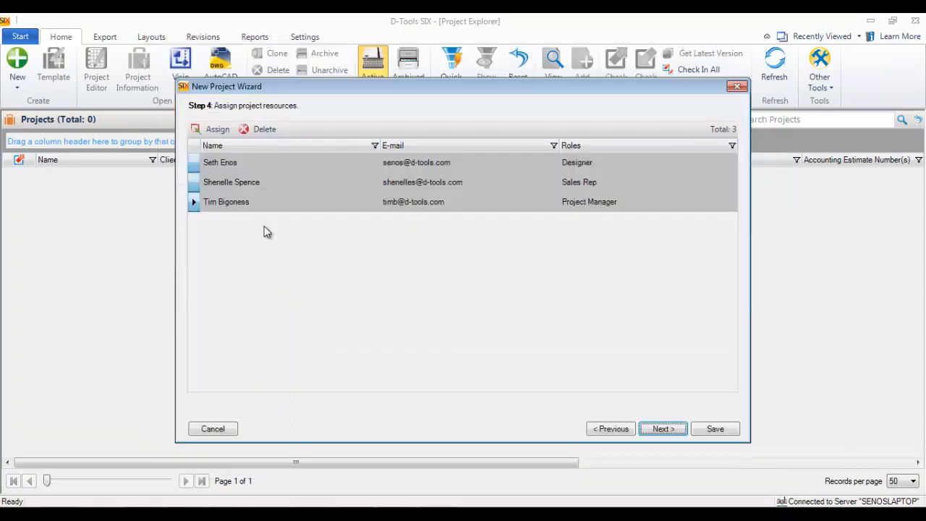
- Keep the client as the only associated contact and leave the scope of work blank, advancing to the location definitions
{"action": "left_click", "coordinate": [662, 429]}
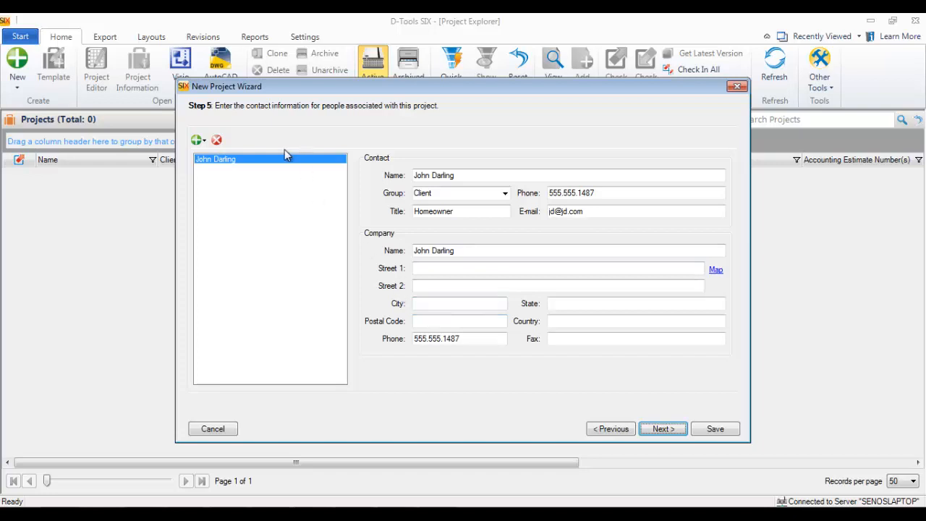
{"action": "left_click", "coordinate": [204, 142]}
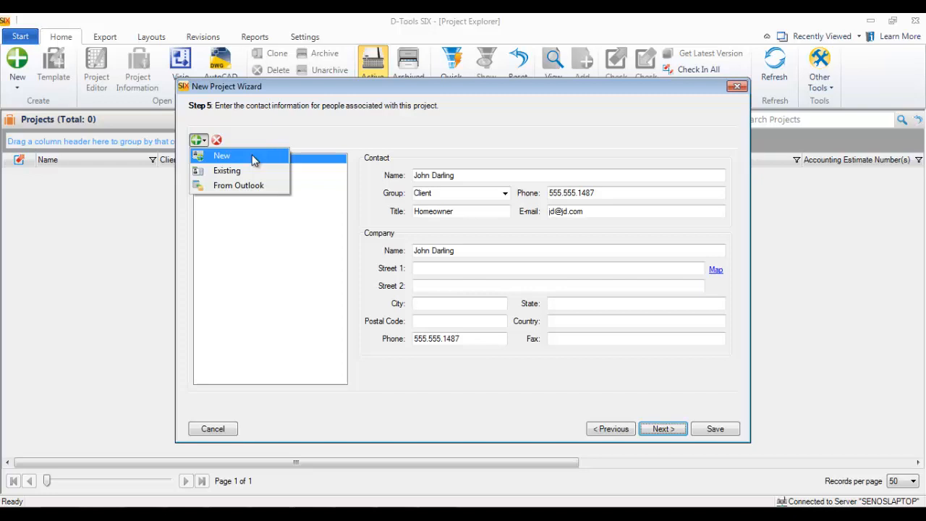
{"action": "left_click", "coordinate": [378, 114]}
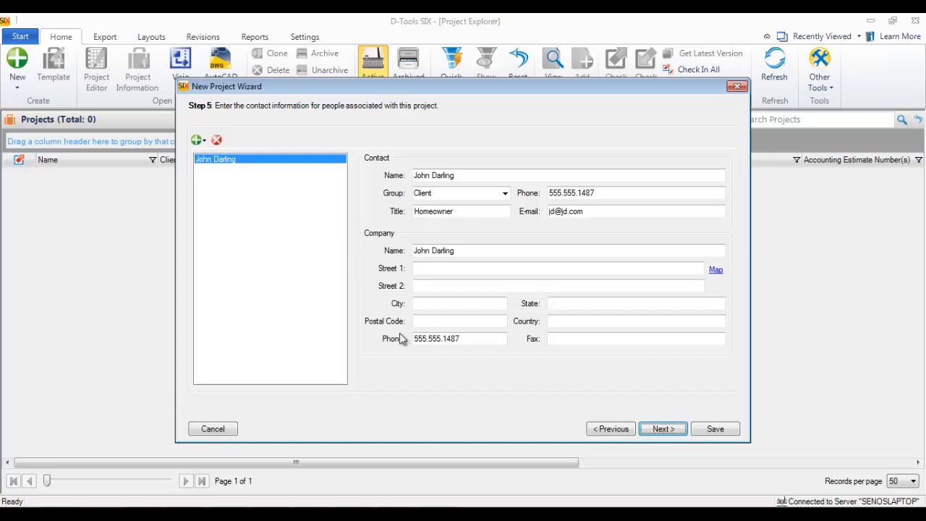
{"action": "left_click", "coordinate": [661, 430]}
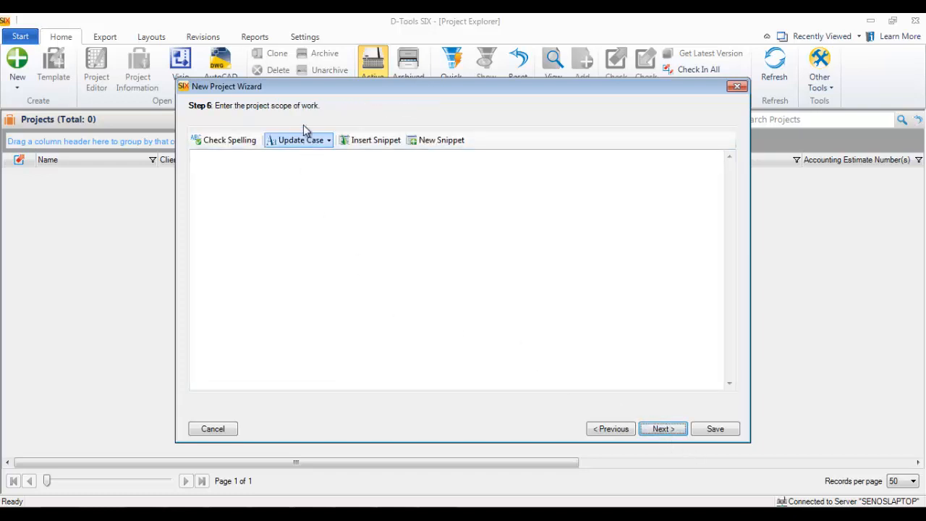
{"action": "left_click", "coordinate": [310, 211]}
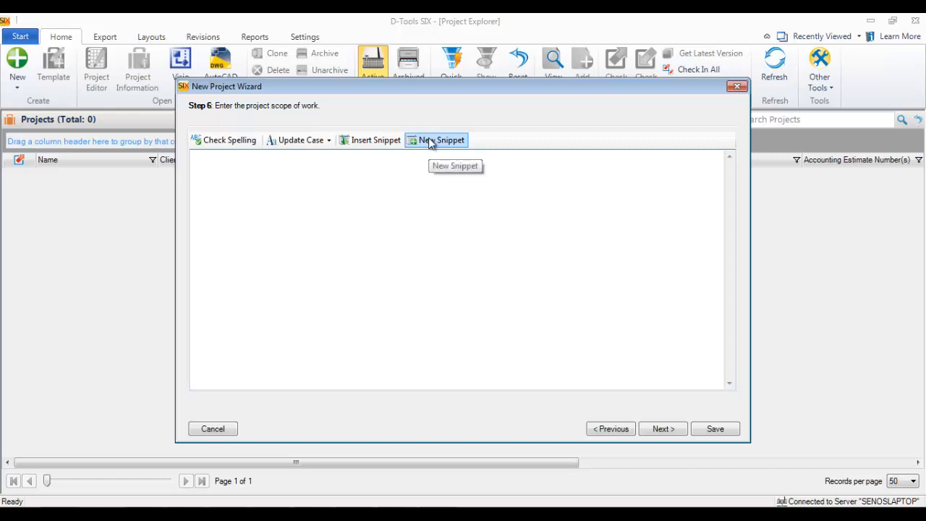
{"action": "left_click", "coordinate": [661, 429]}
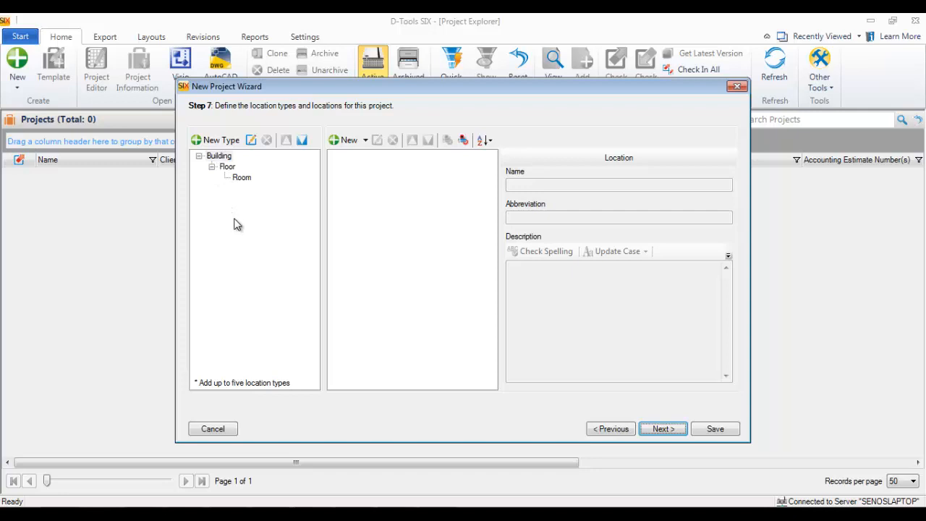
- Delete the Floor location type from the project's location hierarchy
{"action": "left_click", "coordinate": [227, 167]}
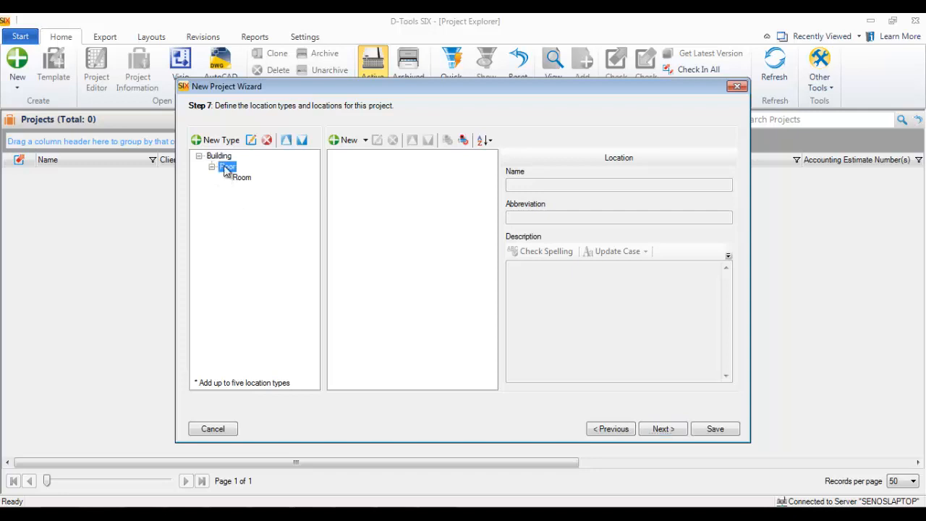
{"action": "left_click", "coordinate": [267, 141]}
{"action": "left_click", "coordinate": [498, 314]}
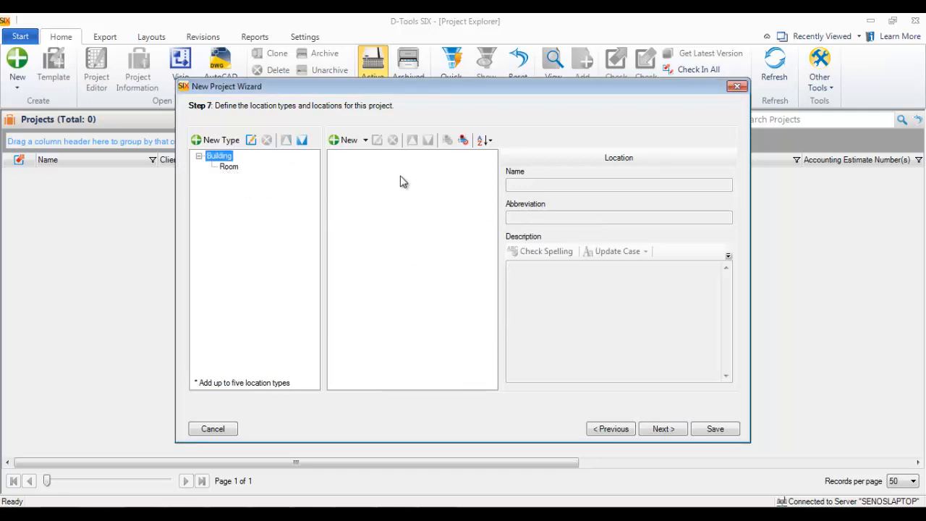
- Add the predefined building location "Main" to the project
{"action": "left_click", "coordinate": [366, 141]}
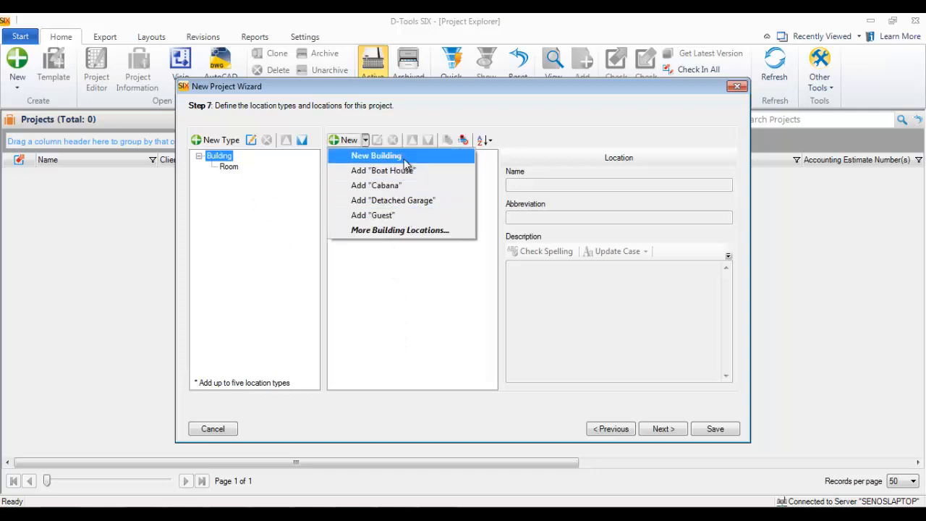
{"action": "left_click", "coordinate": [399, 230]}
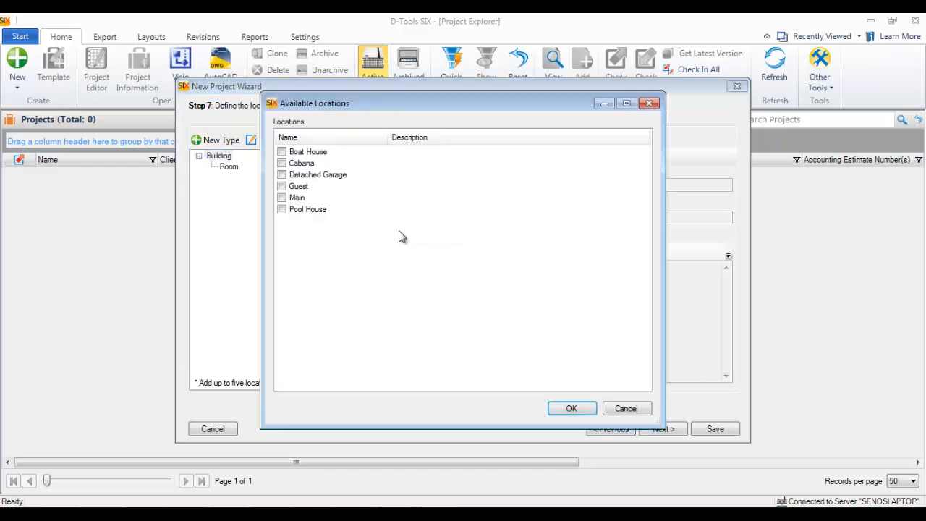
{"action": "left_click", "coordinate": [282, 198]}
{"action": "left_click", "coordinate": [571, 409]}
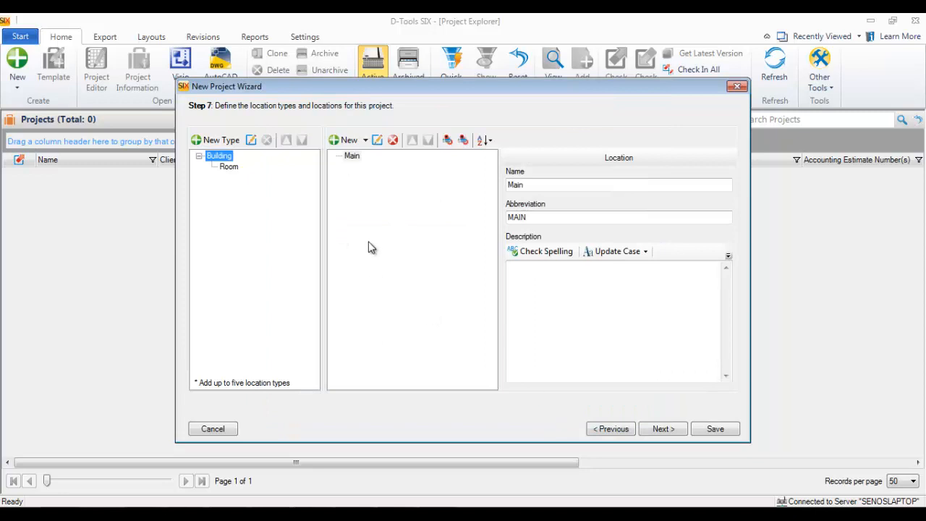
- Add a new room named "Private Cinema" under the Main building
{"action": "left_click", "coordinate": [366, 142]}
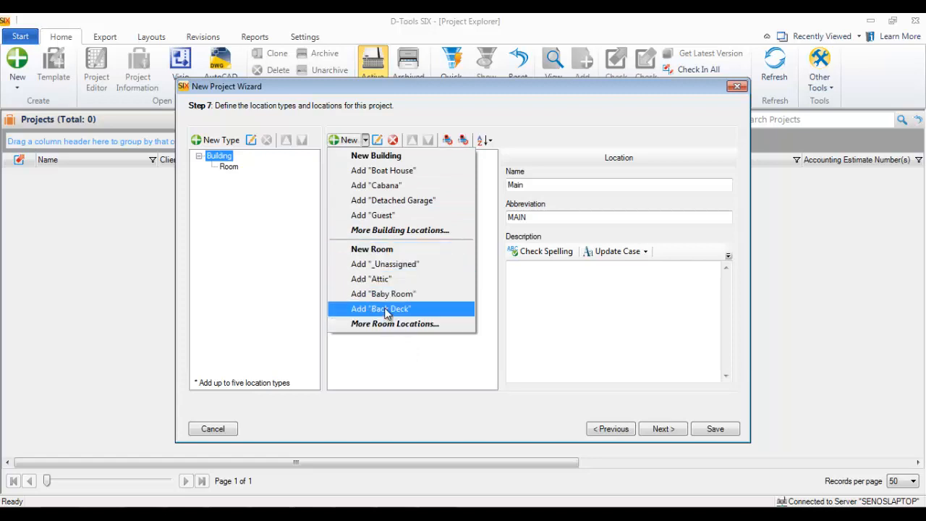
{"action": "left_click", "coordinate": [385, 249]}
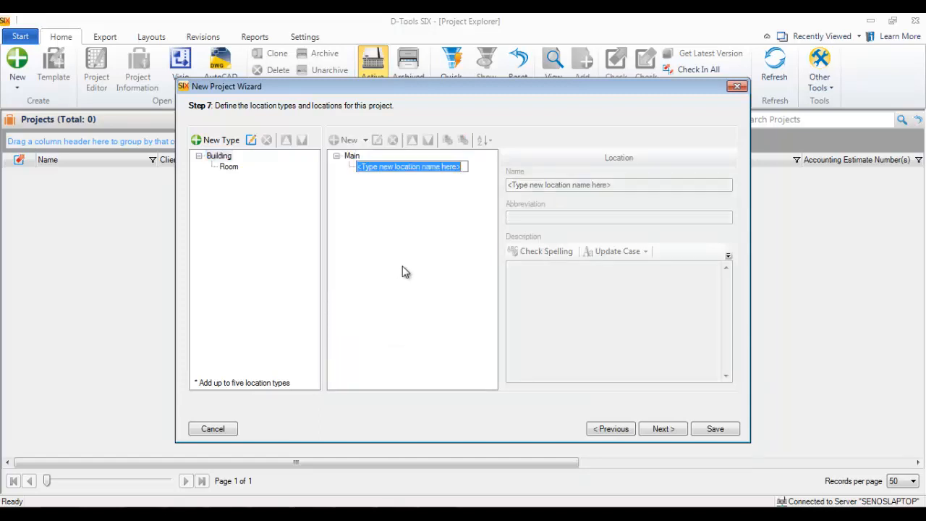
{"action": "type", "text": "Pr"}
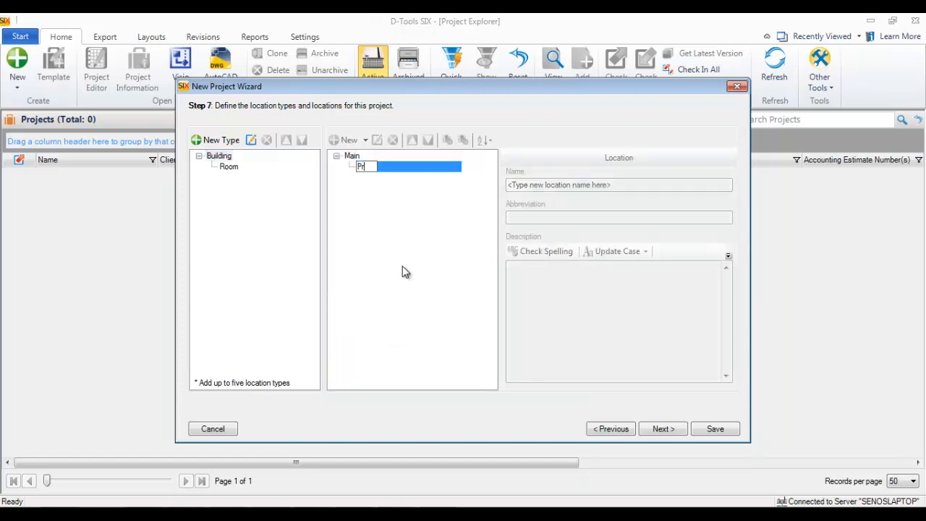
{"action": "type", "text": "ivate Cinema"}
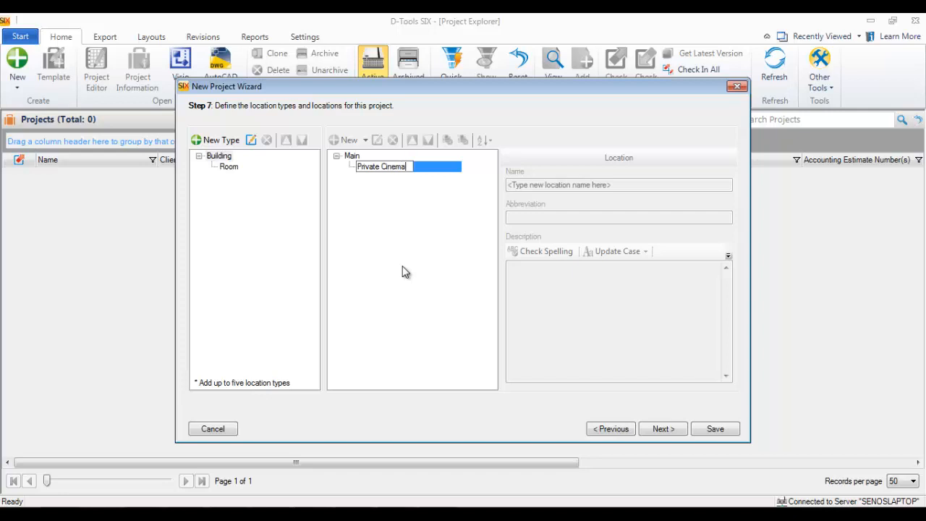
{"action": "key", "text": "Return"}
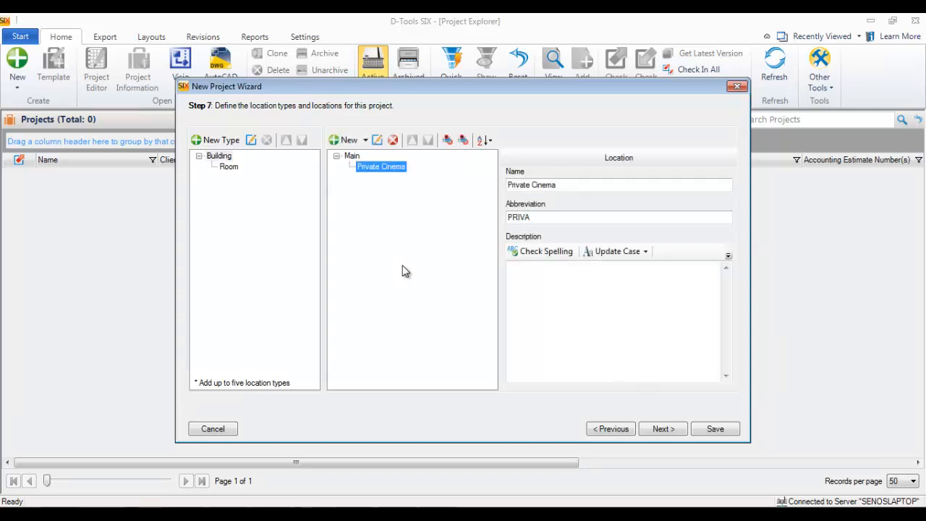
- Add another room named "Equipment Room" under the Main building
{"action": "left_click", "coordinate": [345, 142]}
{"action": "type", "text": "E"}
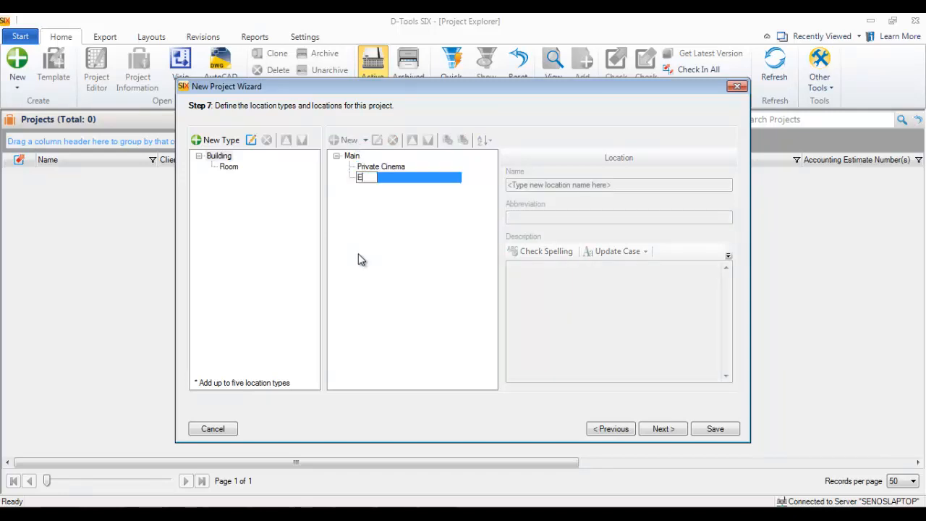
{"action": "type", "text": "quipment Room"}
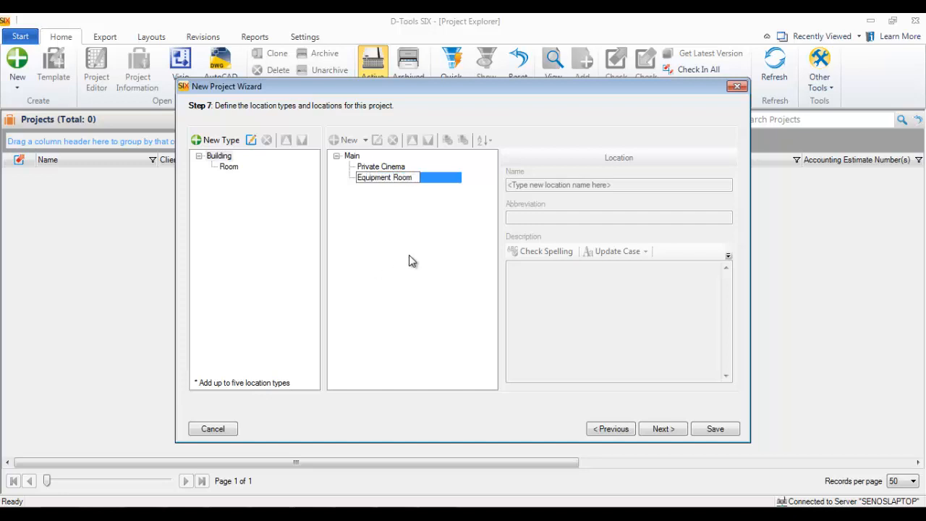
{"action": "key", "text": "Return"}
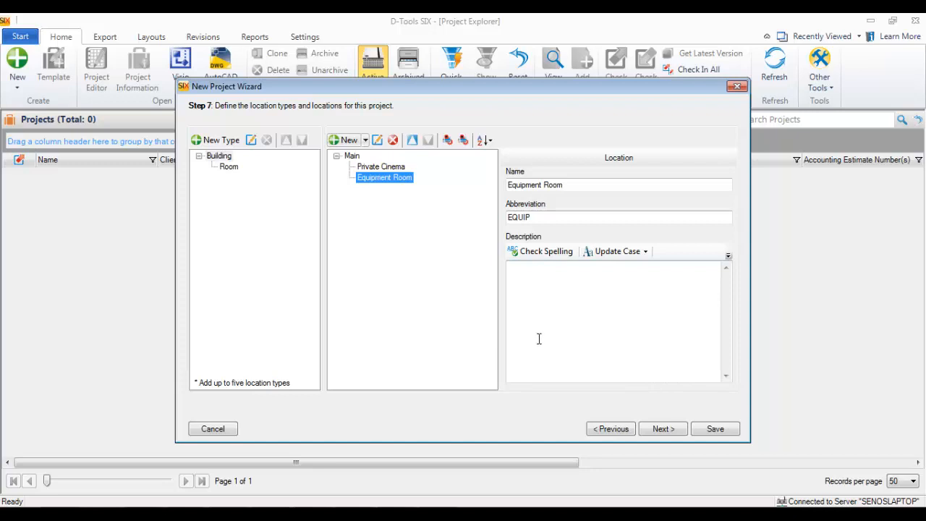
- Proceed to the systems definition and add a new system named "Home Theater" to the project
{"action": "left_click", "coordinate": [660, 429]}
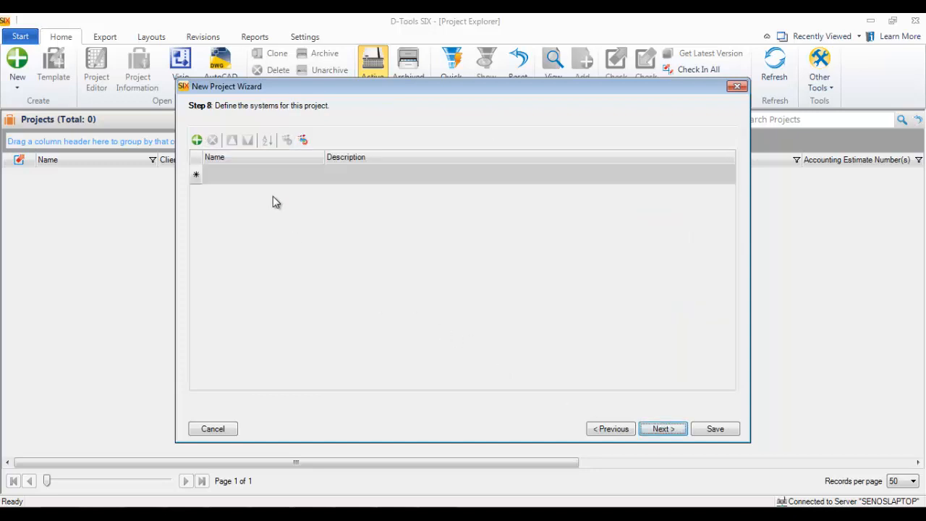
{"action": "left_click", "coordinate": [311, 174]}
{"action": "left_click", "coordinate": [318, 175]}
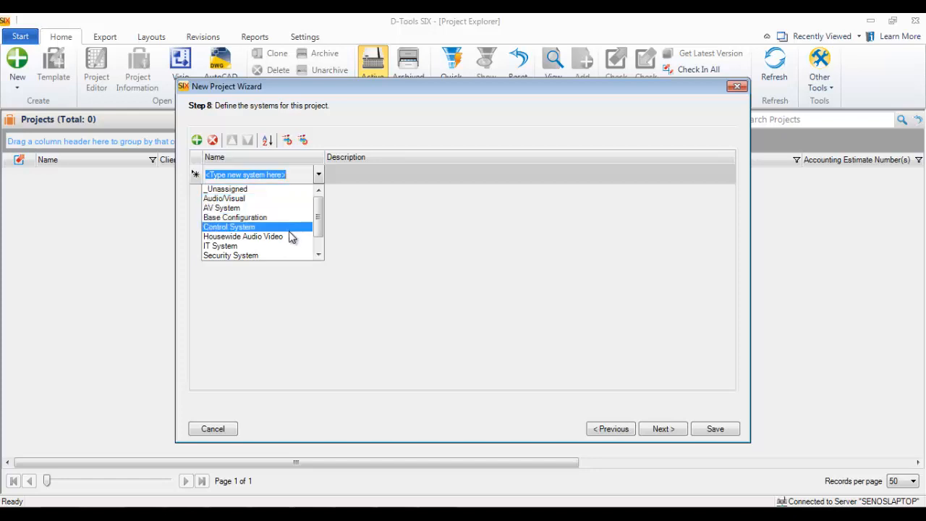
{"action": "left_click_drag", "start_coordinate": [317, 224], "coordinate": [316, 194]}
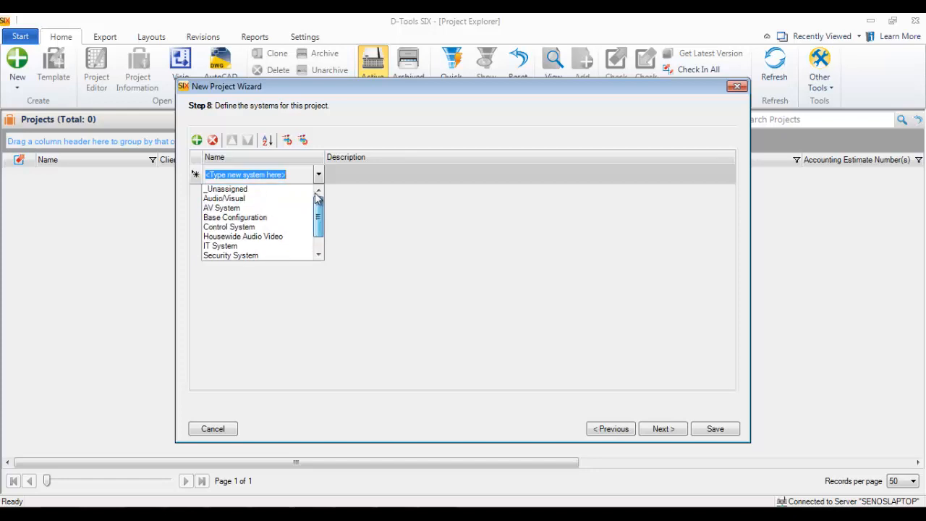
{"action": "left_click", "coordinate": [304, 174]}
{"action": "type", "text": "Home Theater"}
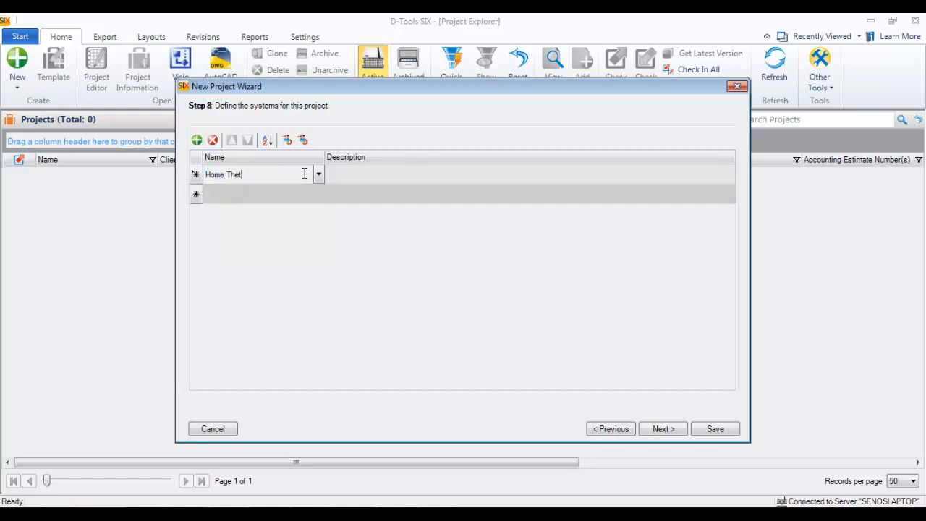
- Keep the default contract percentages and empty custom fields, save the new project, and maximize its Project Editor window
{"action": "left_click", "coordinate": [670, 431]}
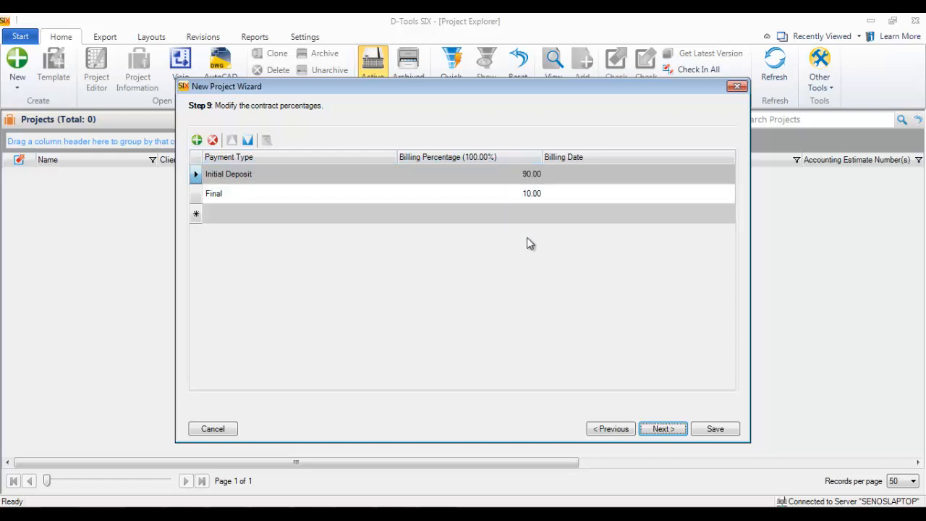
{"action": "left_click", "coordinate": [672, 432]}
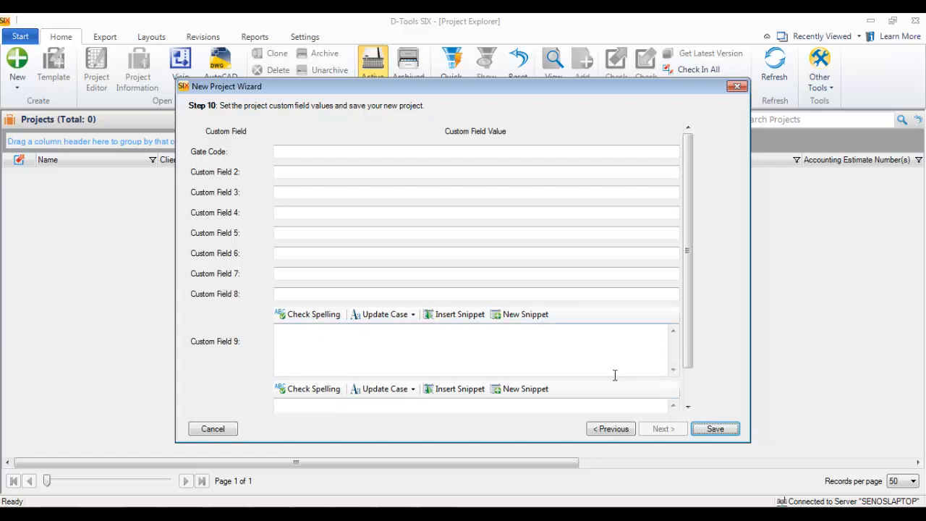
{"action": "left_click", "coordinate": [715, 430]}
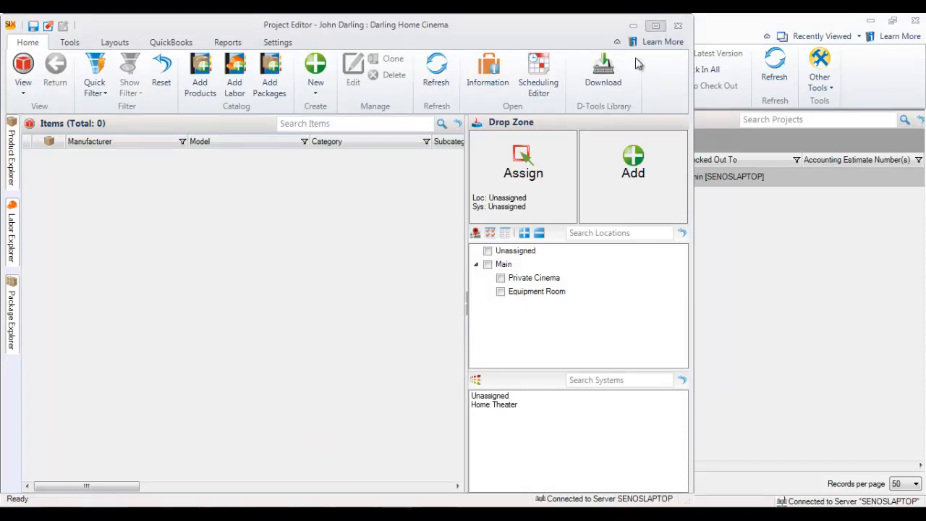
{"action": "left_click", "coordinate": [655, 25]}
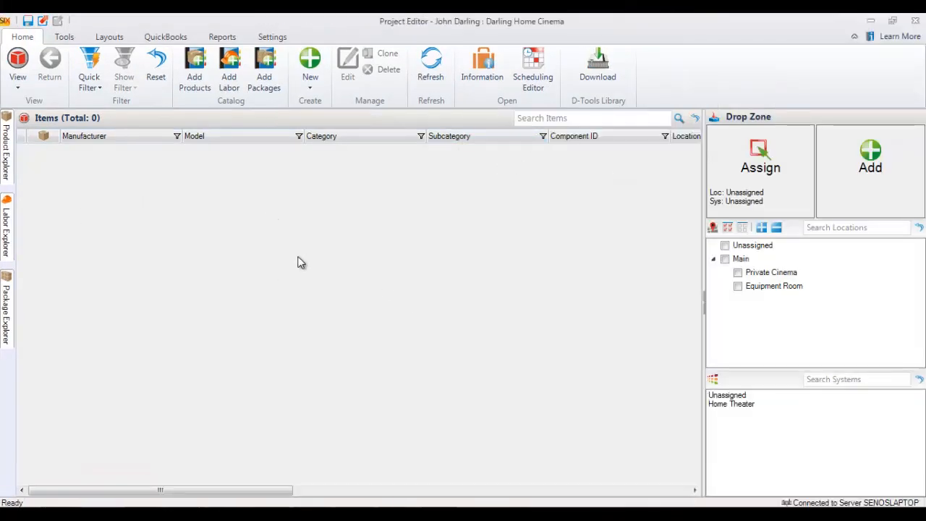